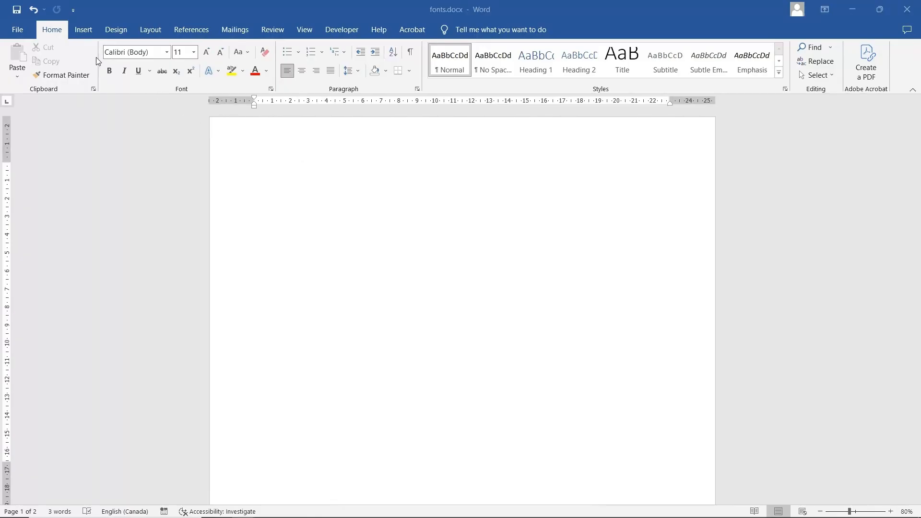
Draw a text box about 15.95 cm wide and 8.44 cm high on the blank page.
click(85, 29)
click(161, 58)
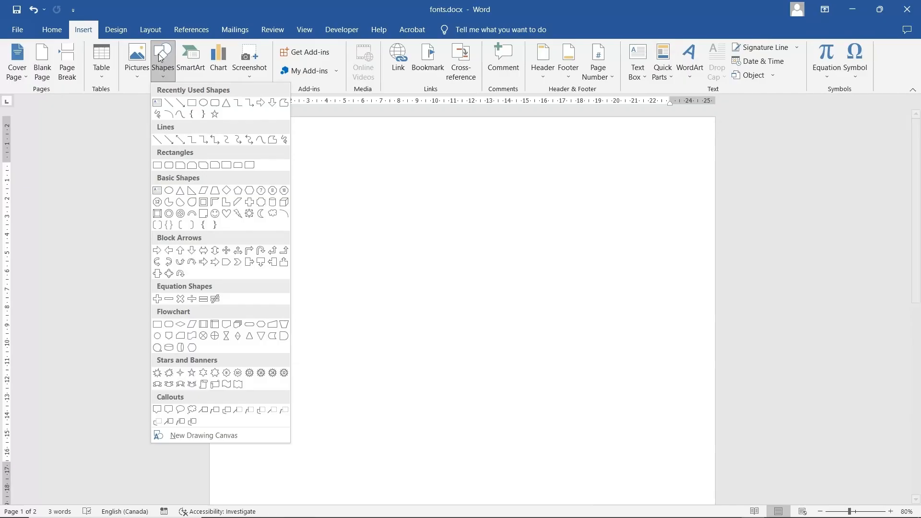
click(158, 108)
drag(336, 215, 626, 368)
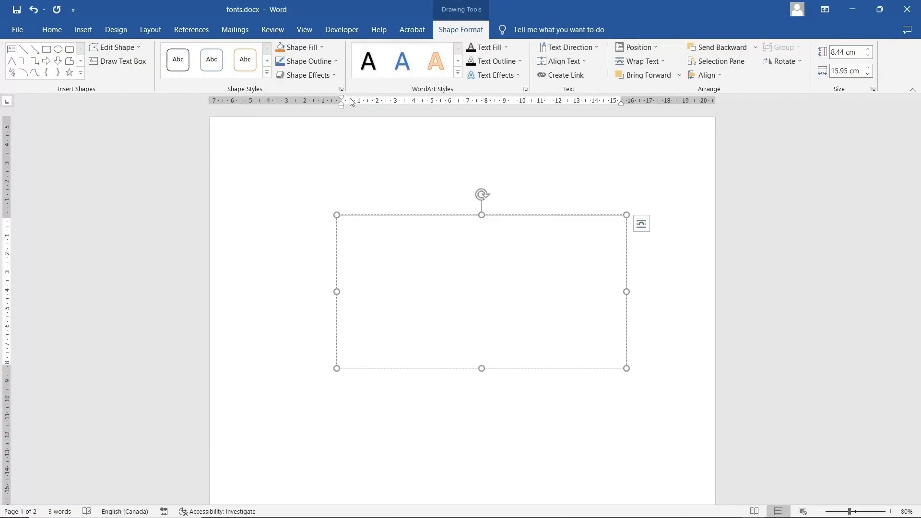
Enter "My Book" and "Title" on two separate lines in the text box.
text(M)
text(y Book T)
text(itle)
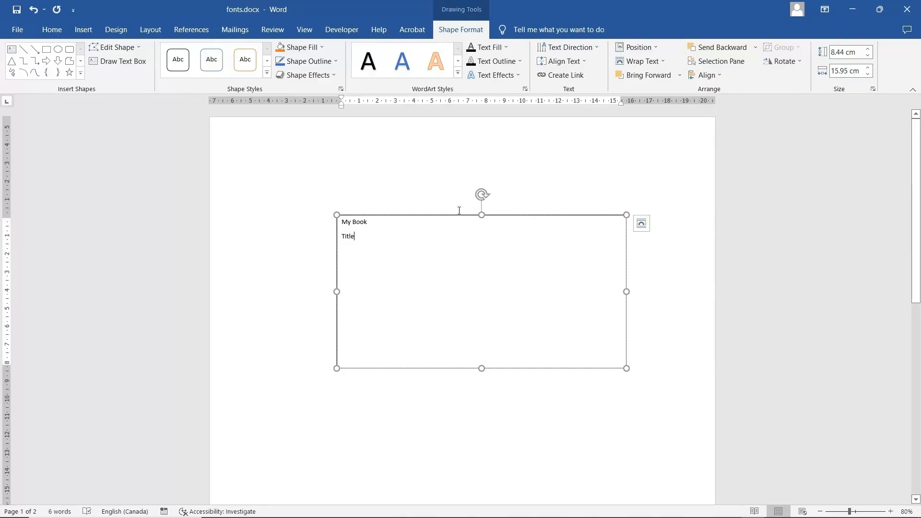
Format both lines of the title in Arial Black at font size 100.
drag(358, 237, 334, 222)
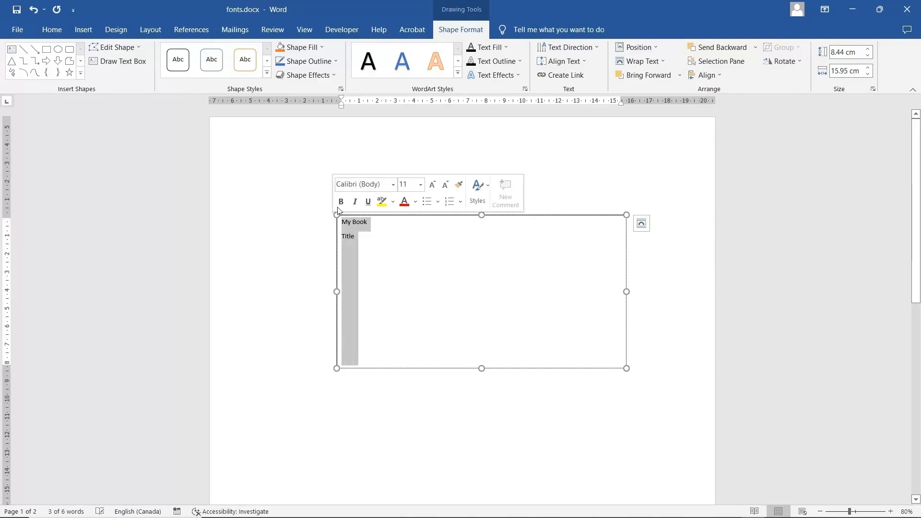
click(394, 185)
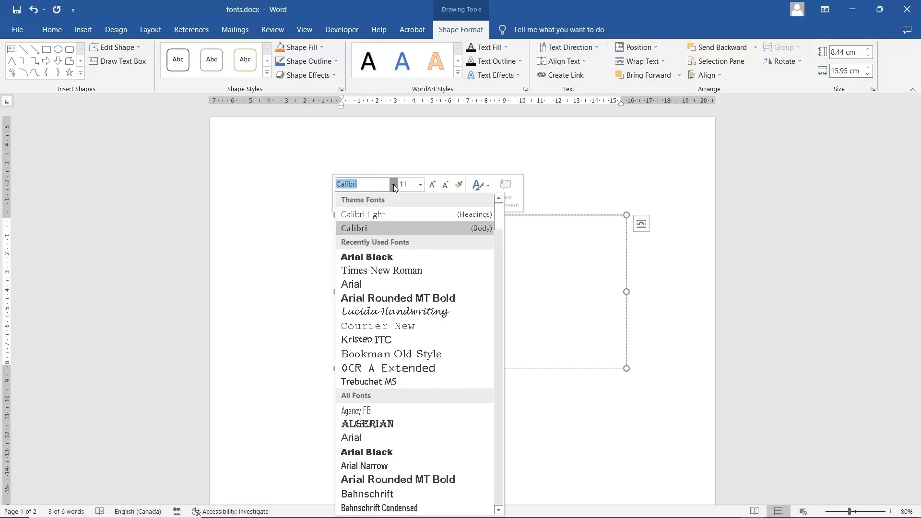
click(368, 258)
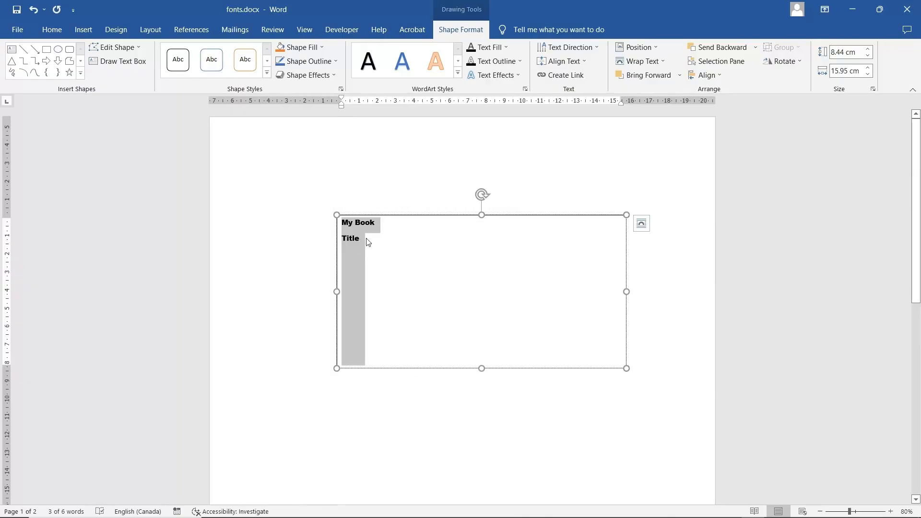
click(48, 34)
click(187, 53)
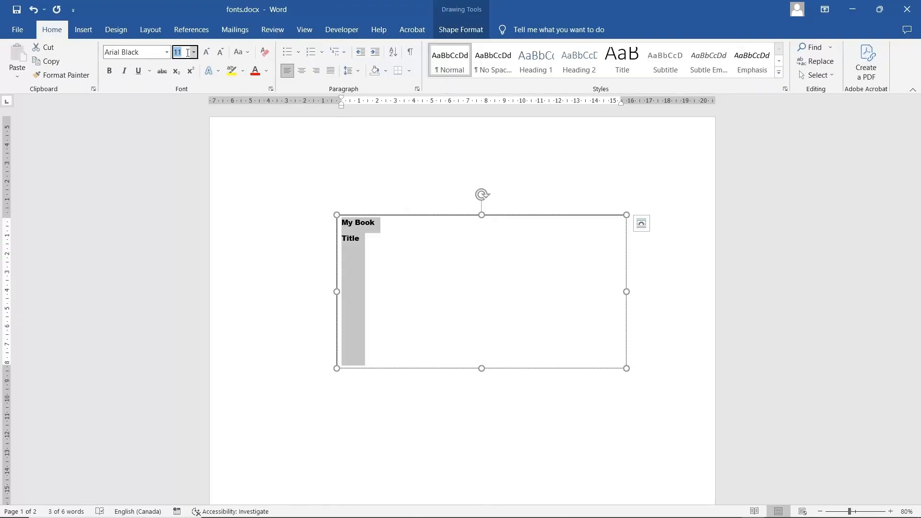
text(100)
key(Return)
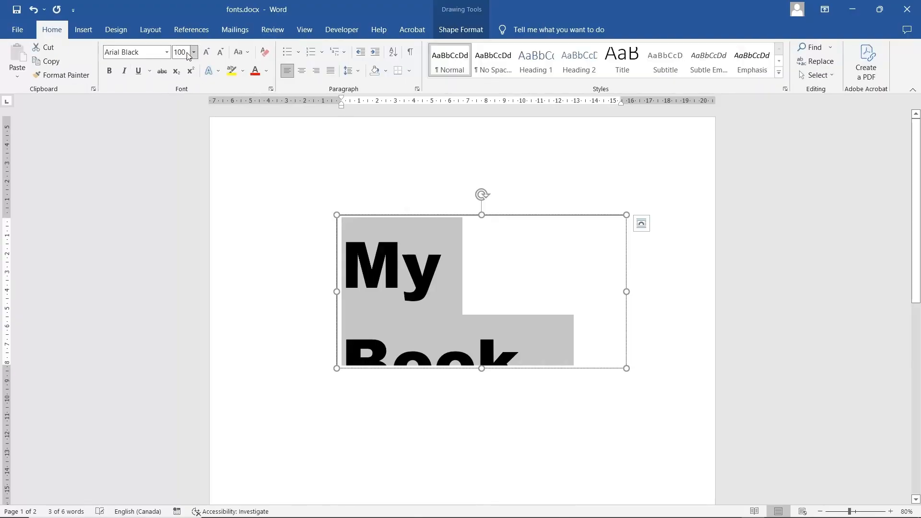
Fix the text box's position on the page and enlarge it to about 19.75 cm wide and 11.53 cm high.
click(642, 223)
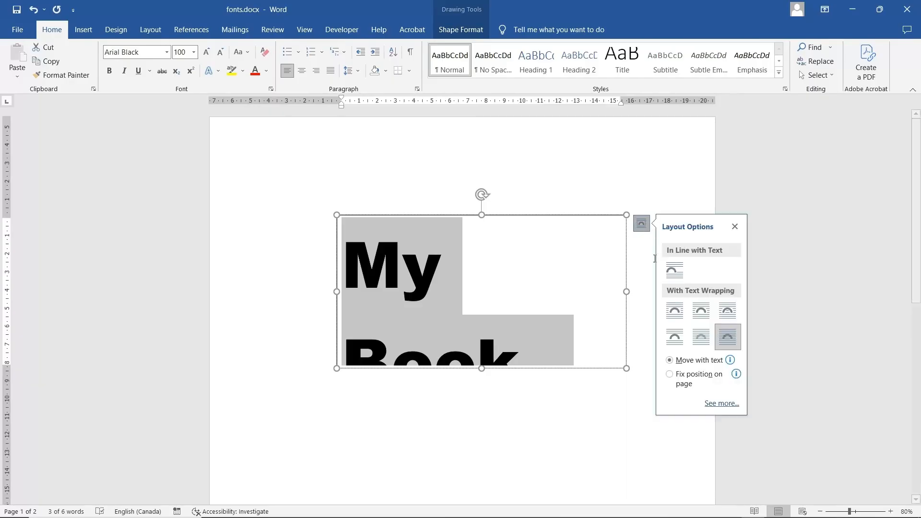
click(683, 377)
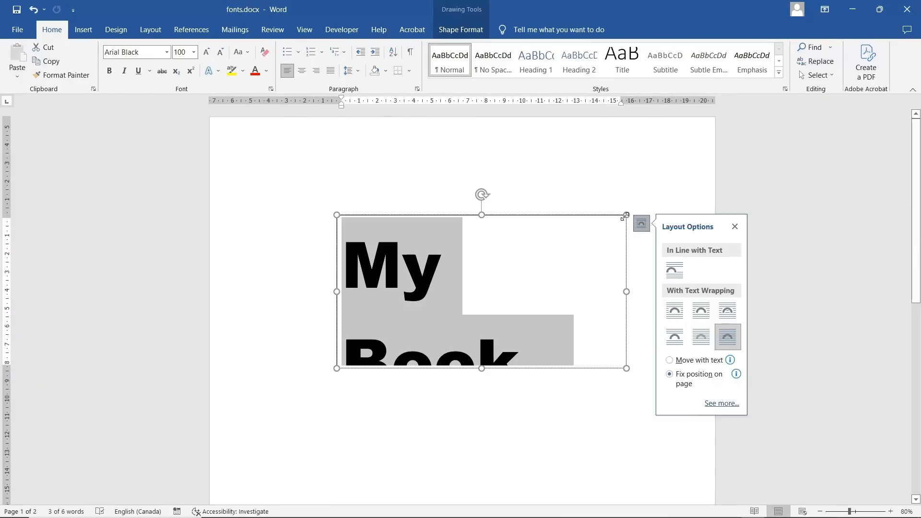
drag(626, 215, 646, 177)
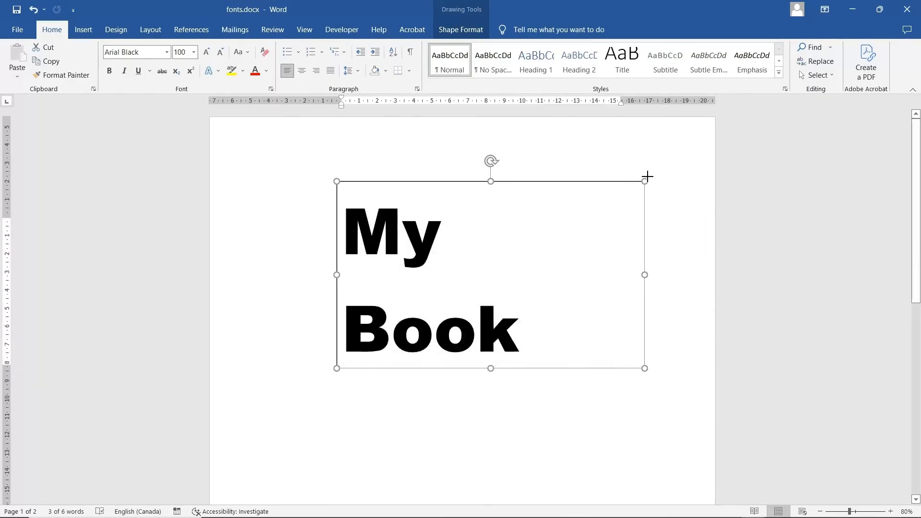
click(892, 511)
click(892, 511)
click(306, 193)
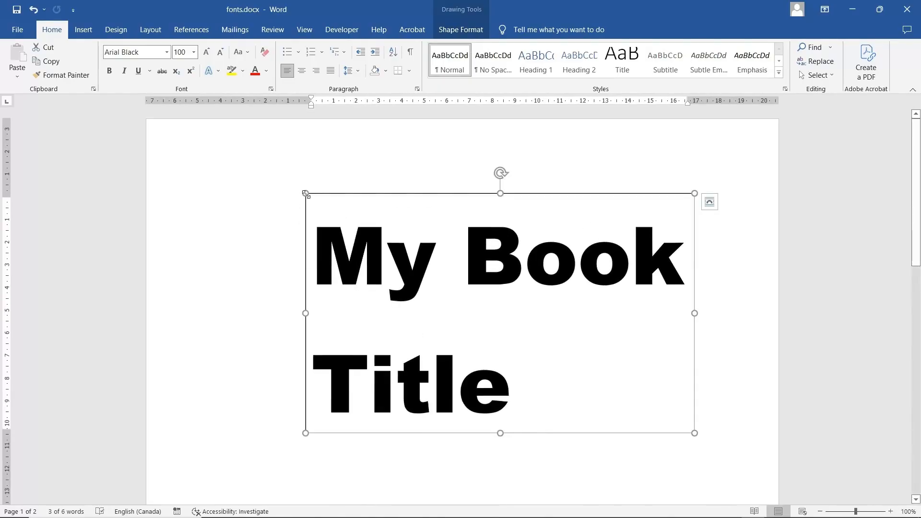
drag(305, 194, 247, 171)
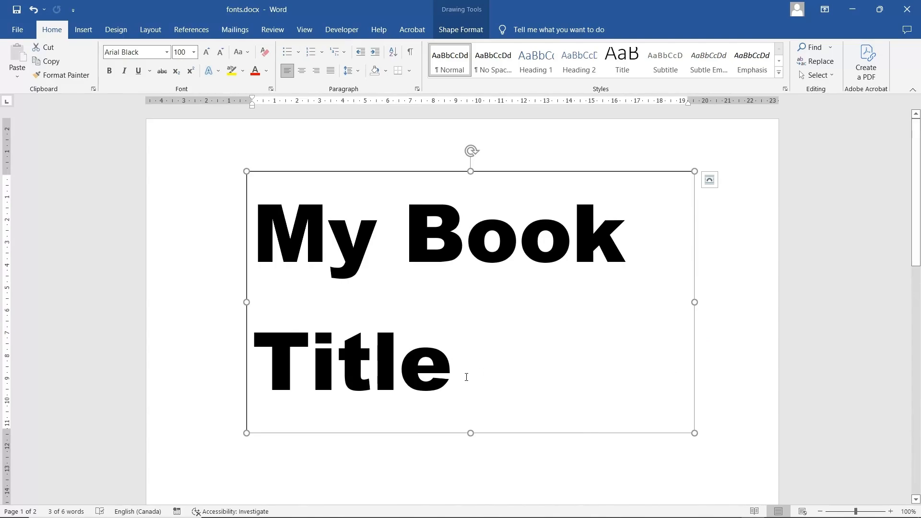
Center both lines of the title horizontally within the text box.
drag(467, 377, 261, 257)
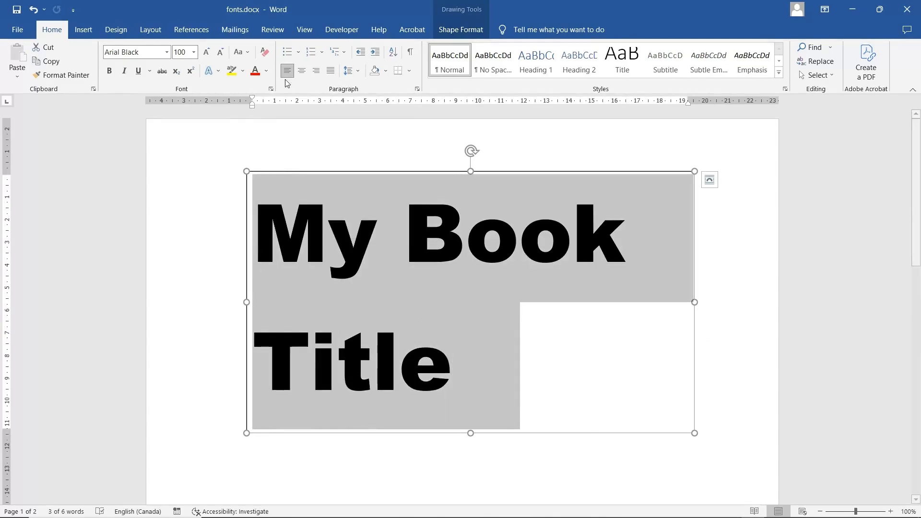
click(303, 71)
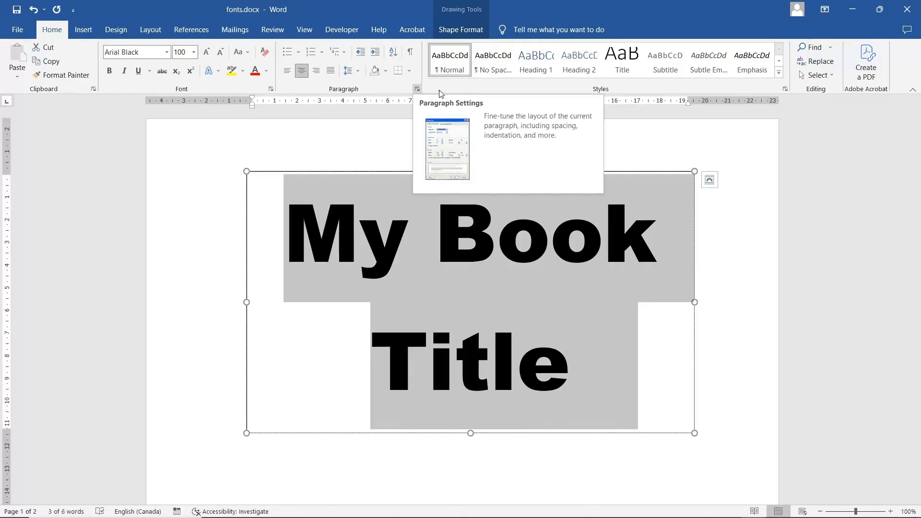
Open the Format Shape settings and give the title text a solid dark green fill.
click(462, 33)
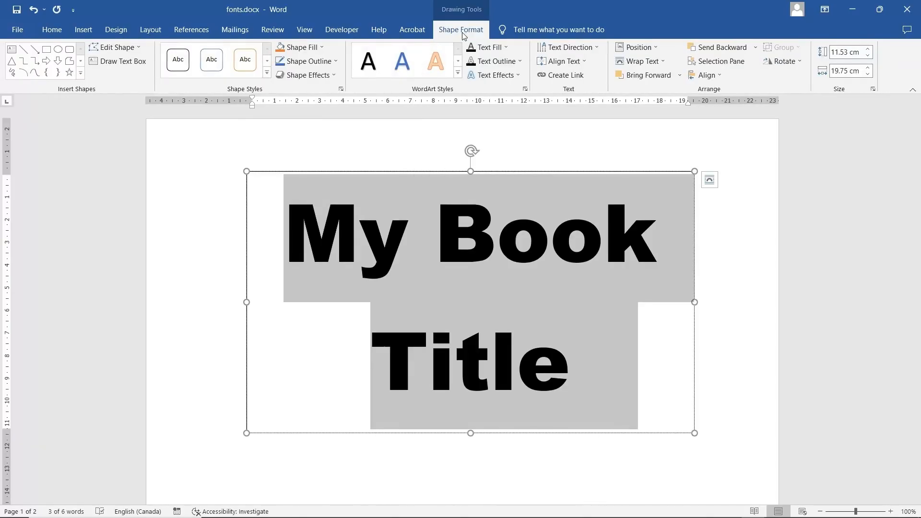
click(342, 89)
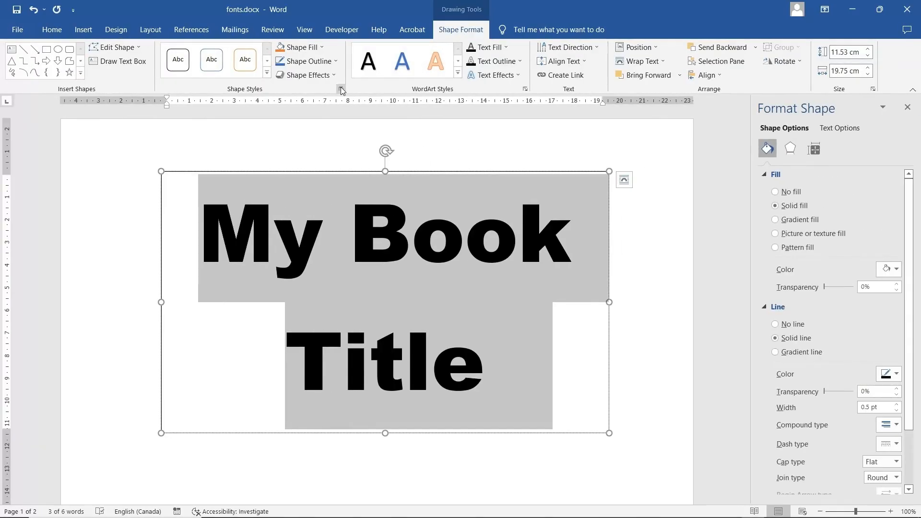
right_click(609, 204)
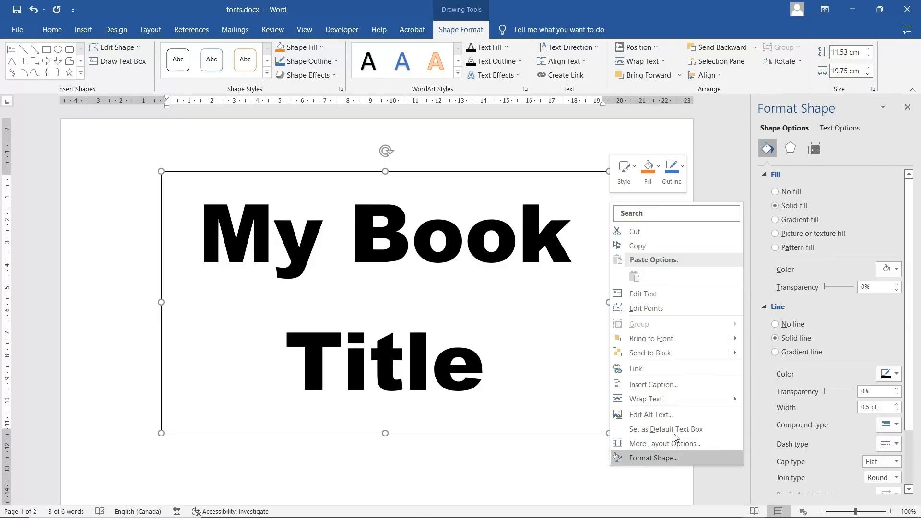
click(582, 134)
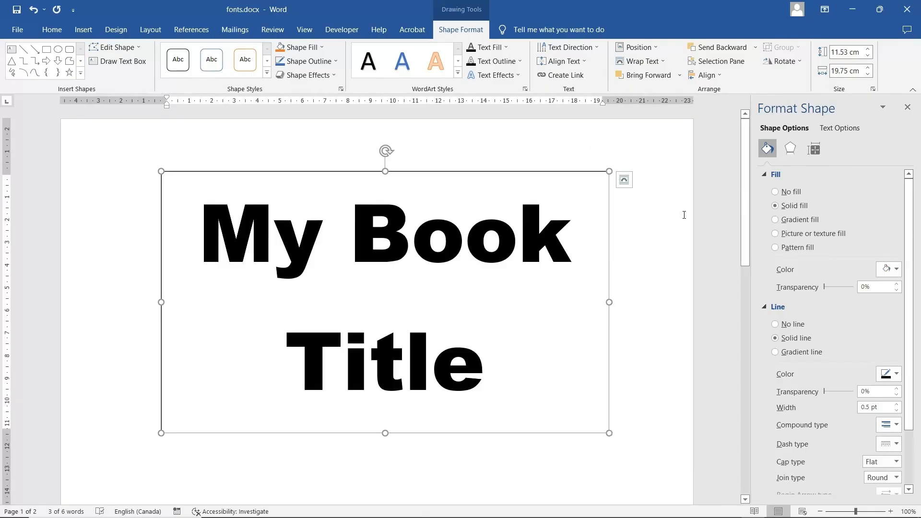
click(837, 128)
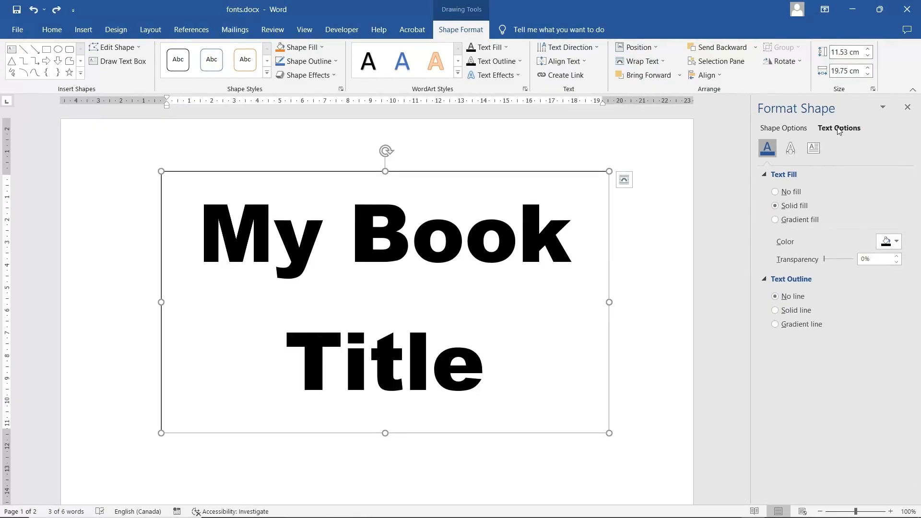
click(889, 242)
click(914, 305)
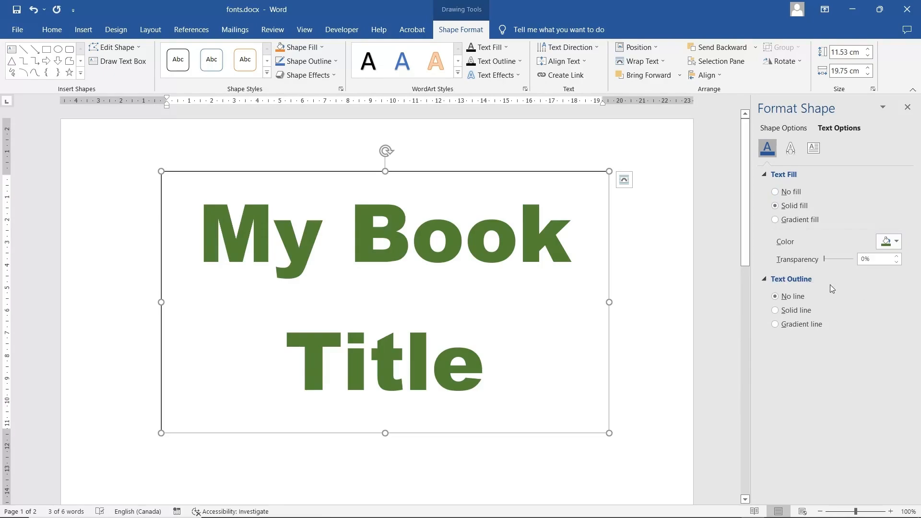
Add a solid black outline to the title text with a width of 3 pt.
click(791, 313)
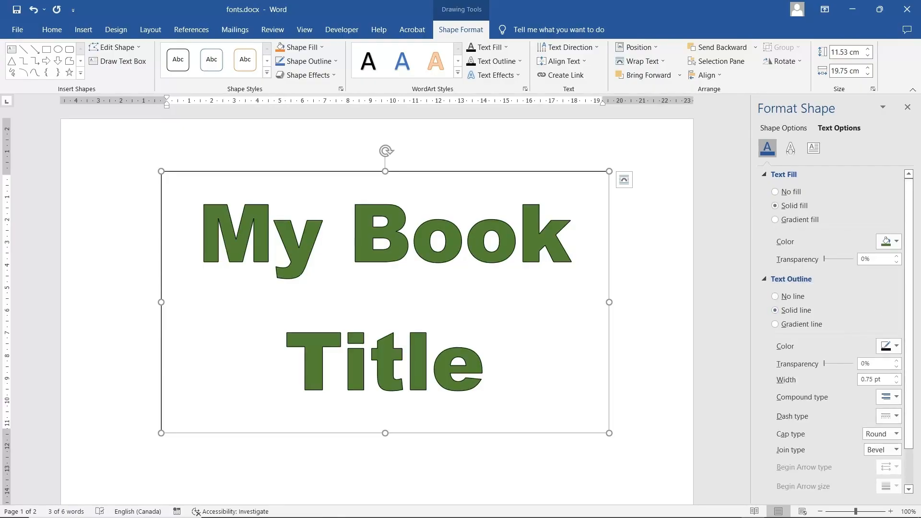
click(896, 346)
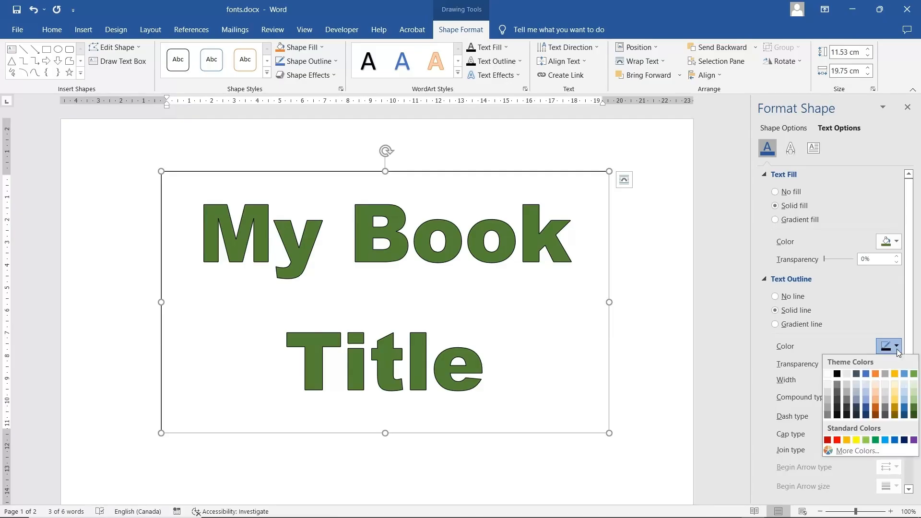
click(836, 374)
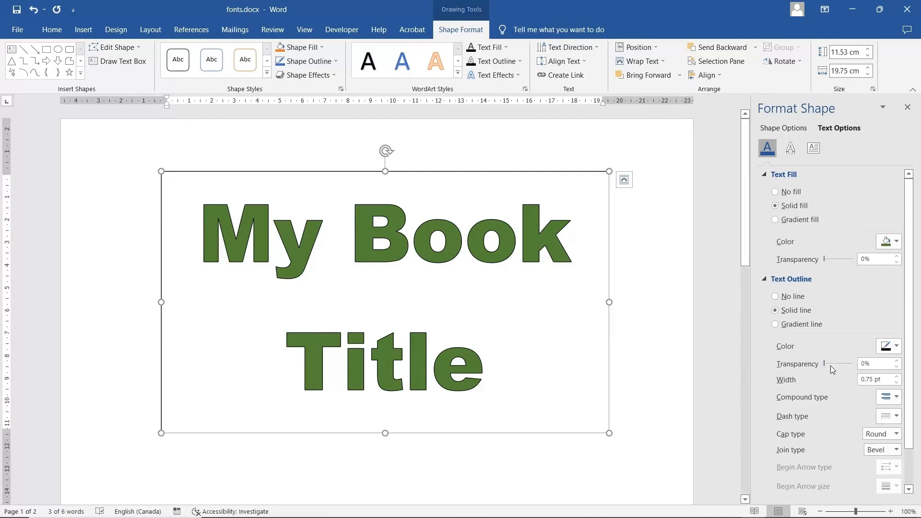
click(897, 376)
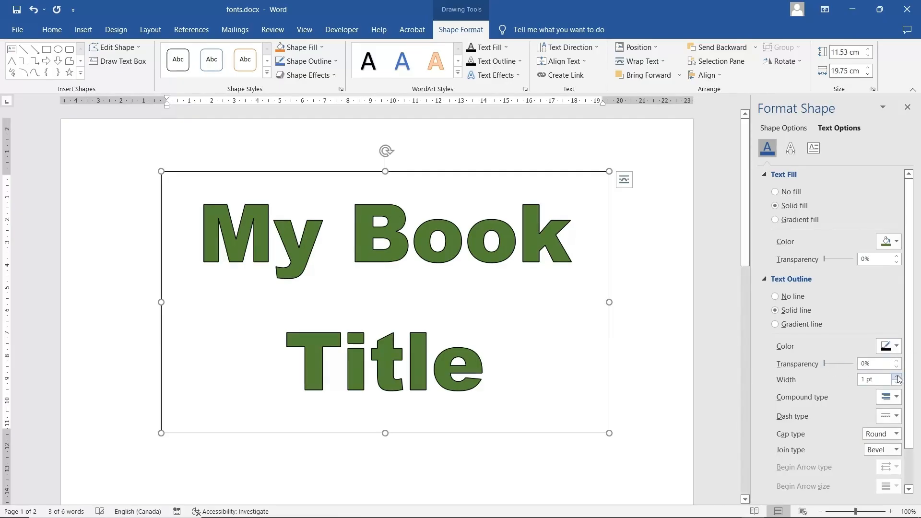
click(897, 376)
click(897, 377)
click(897, 376)
click(897, 377)
click(897, 376)
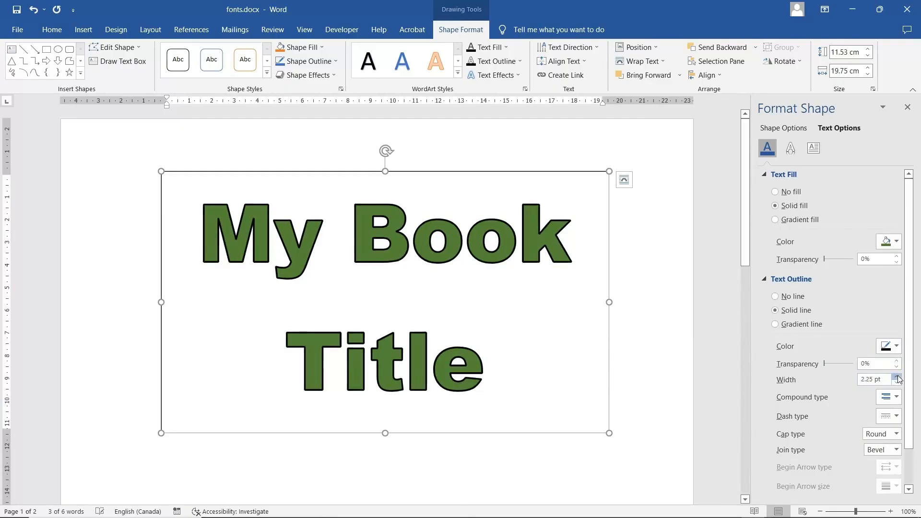
click(897, 376)
click(897, 377)
click(897, 377)
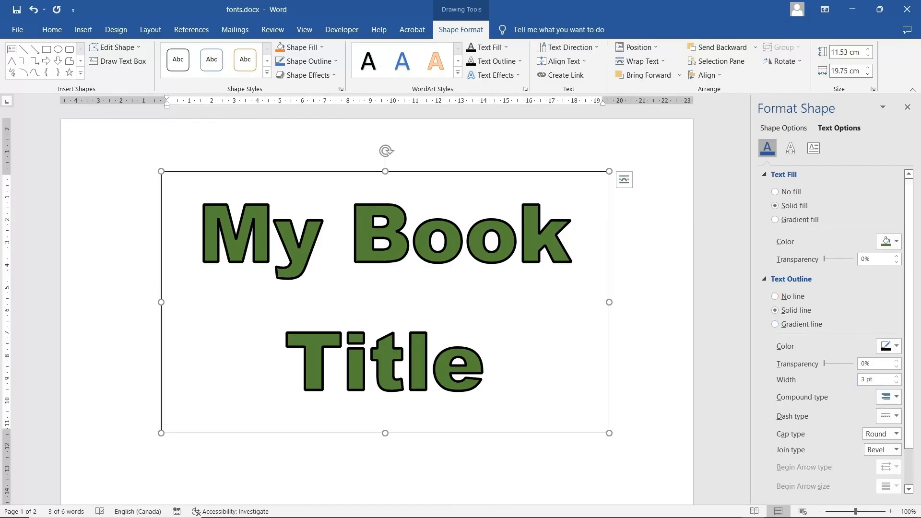
Apply the last preset of the bevel gallery as the title text's top bevel, 4.5 pt wide and 3 pt high.
click(791, 150)
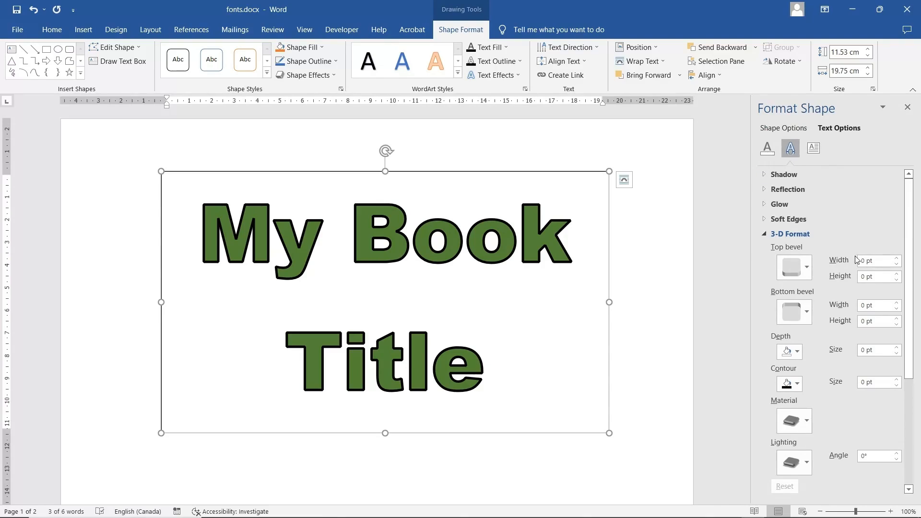
click(808, 271)
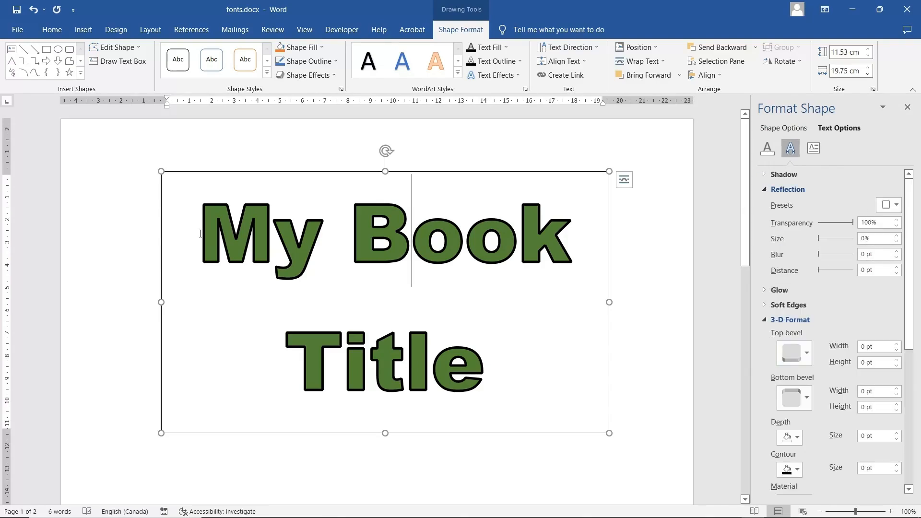
drag(199, 235, 541, 370)
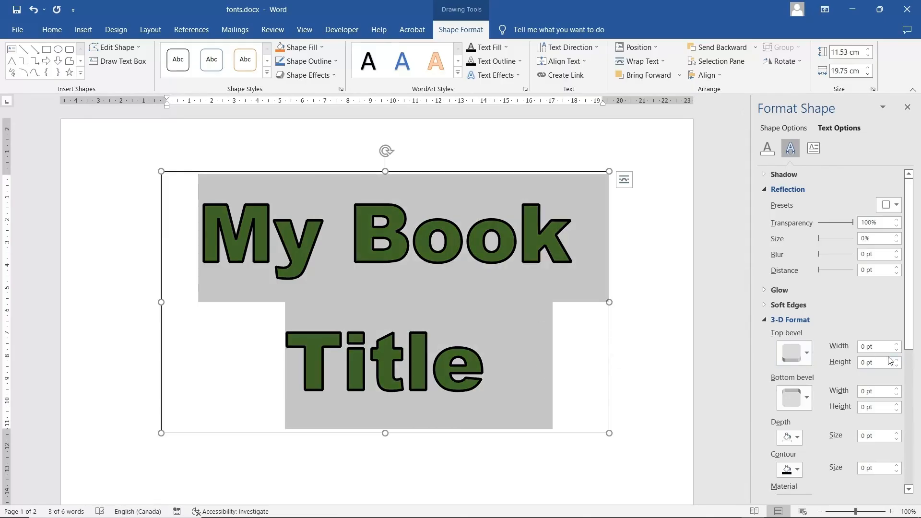
click(806, 352)
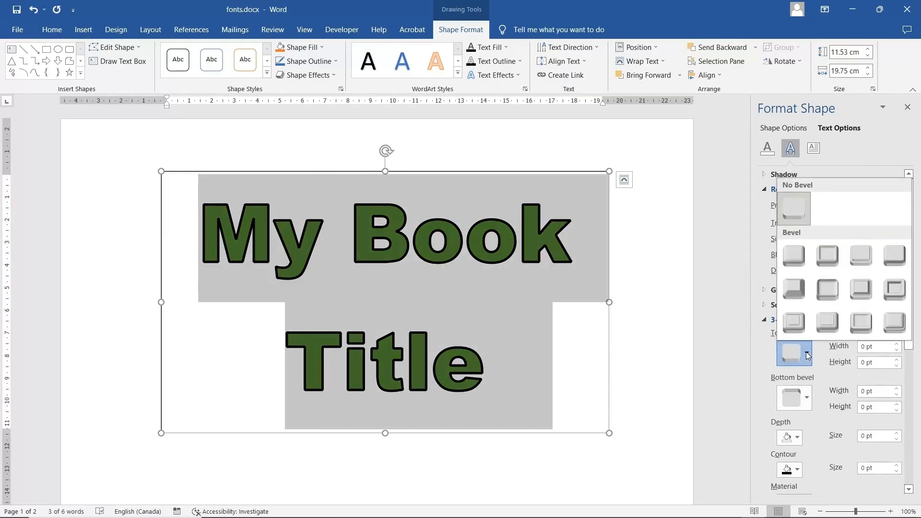
click(897, 324)
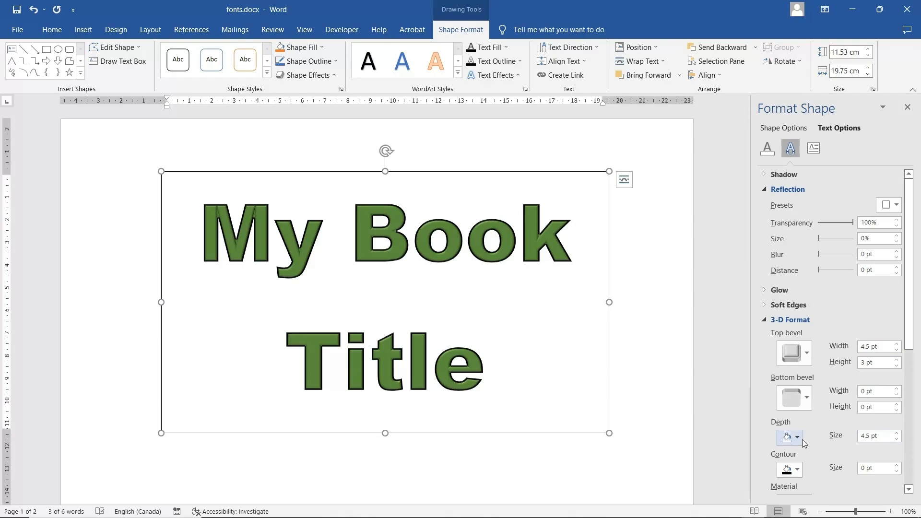
Set the 3-D depth size of the title text to 32 pt.
click(896, 433)
click(897, 434)
click(897, 434)
Change the title text's 3-D material to the last, dark preset of the Standard group.
scroll(849, 444, down, 3)
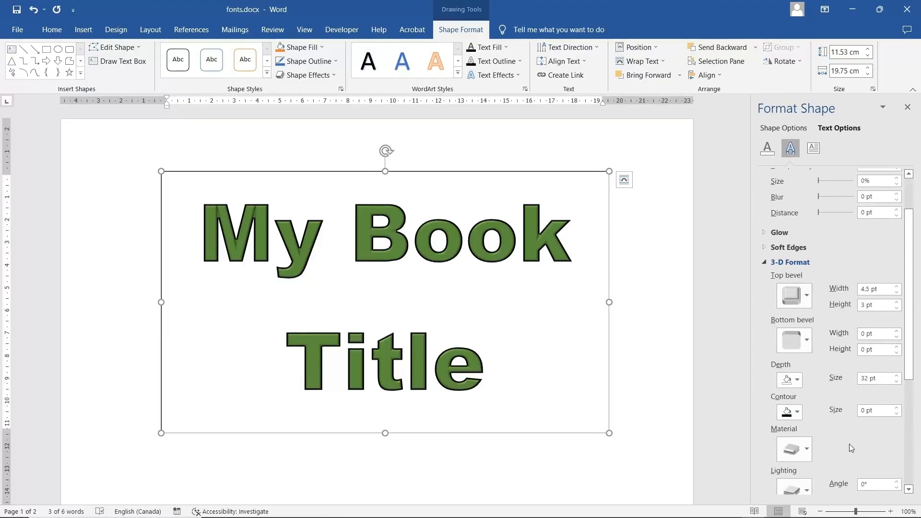
click(805, 421)
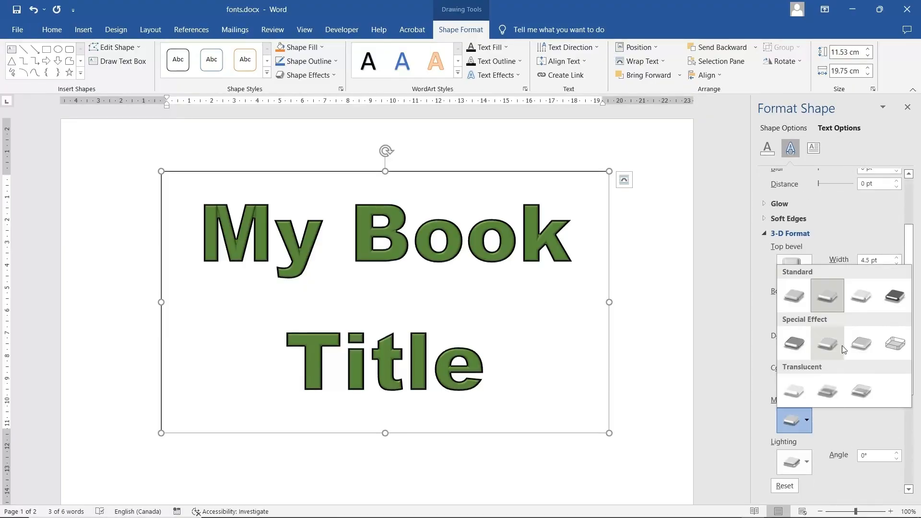
click(895, 296)
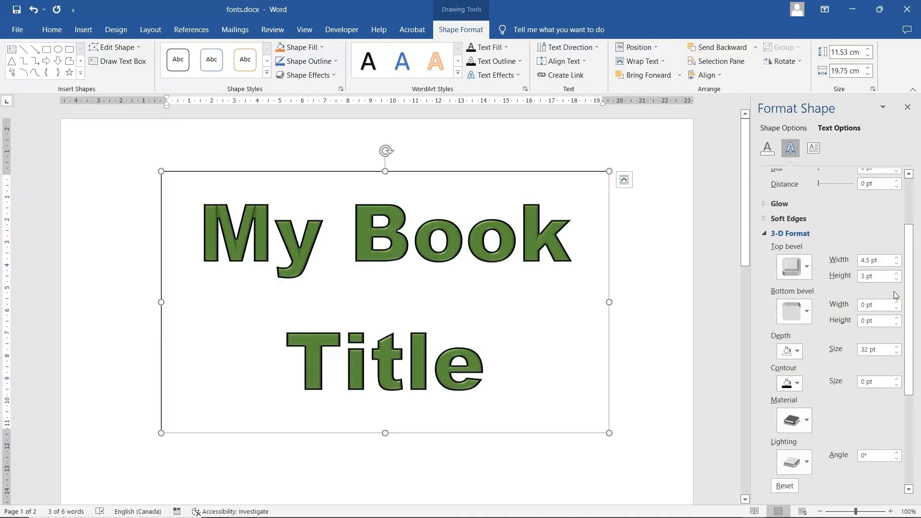
Light the title text with the last preset of the Special lighting group and set the lighting angle to 270°.
click(807, 460)
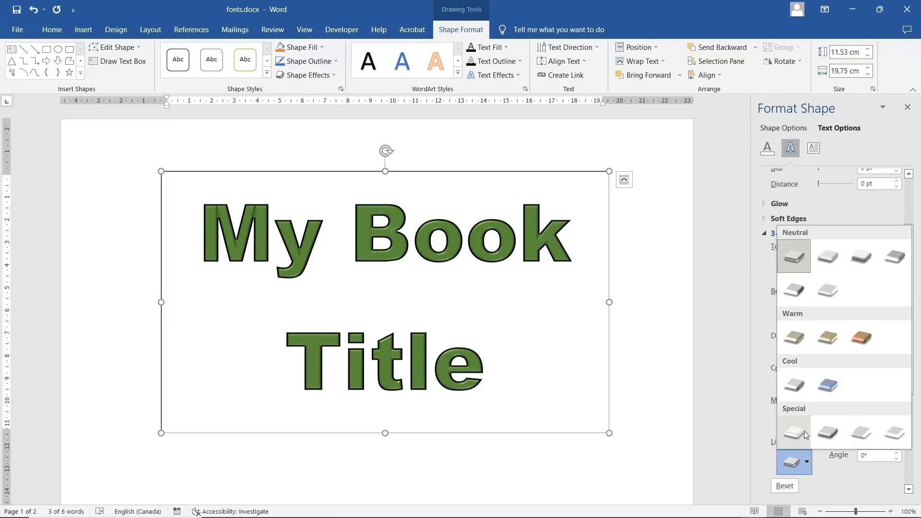
click(896, 435)
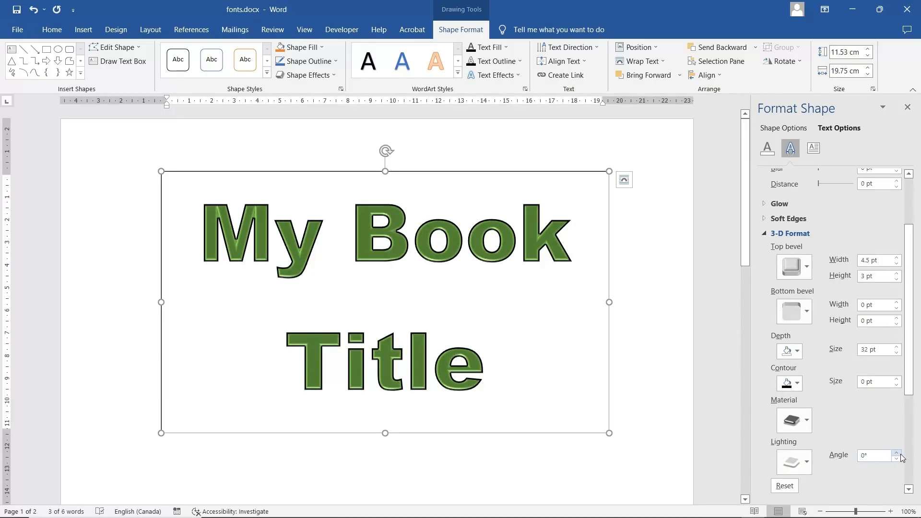
click(897, 453)
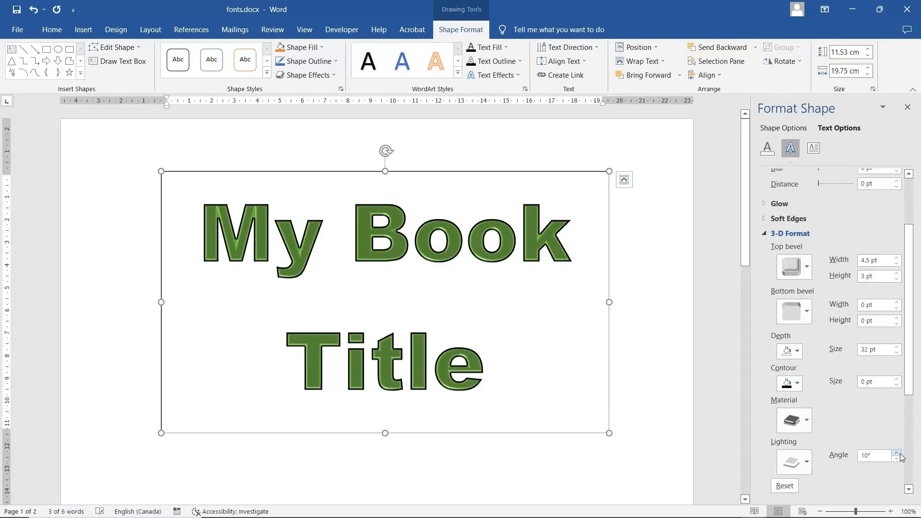
click(897, 454)
click(897, 454)
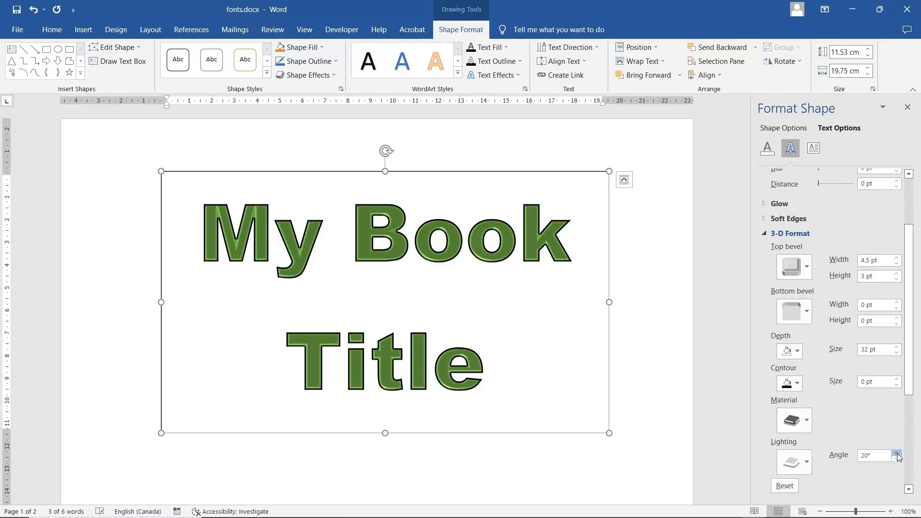
click(897, 454)
click(897, 454)
click(897, 454)
click(898, 454)
drag(887, 456, 848, 461)
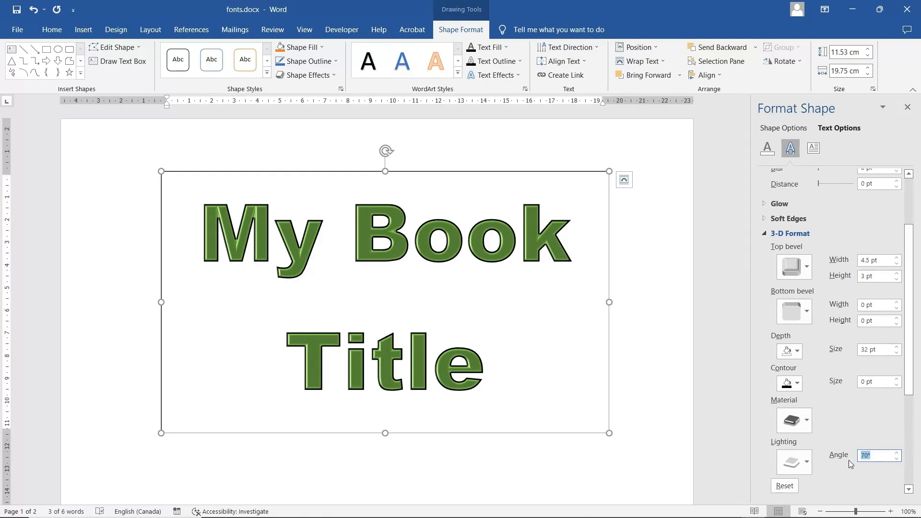
text(270)
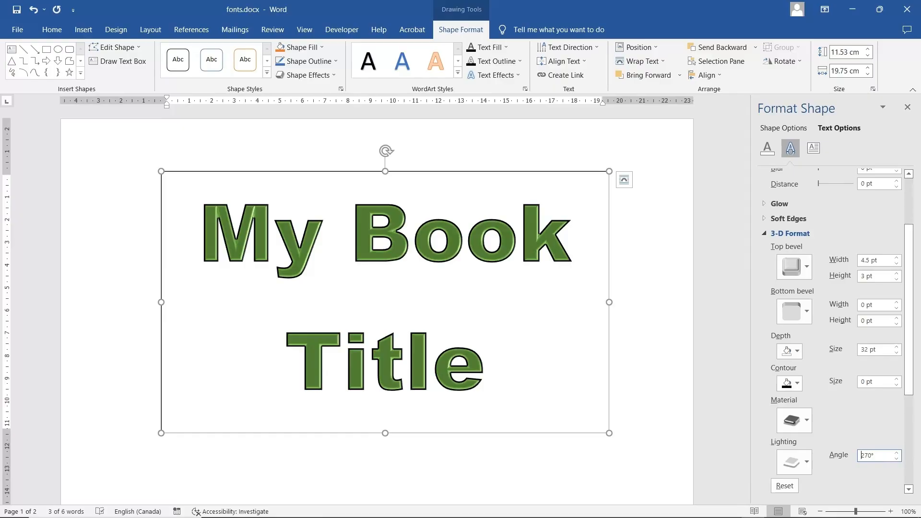
Adjust the title text's 3-D X rotation so that its black depth extends along the left sides of the letters.
scroll(855, 378, down, 3)
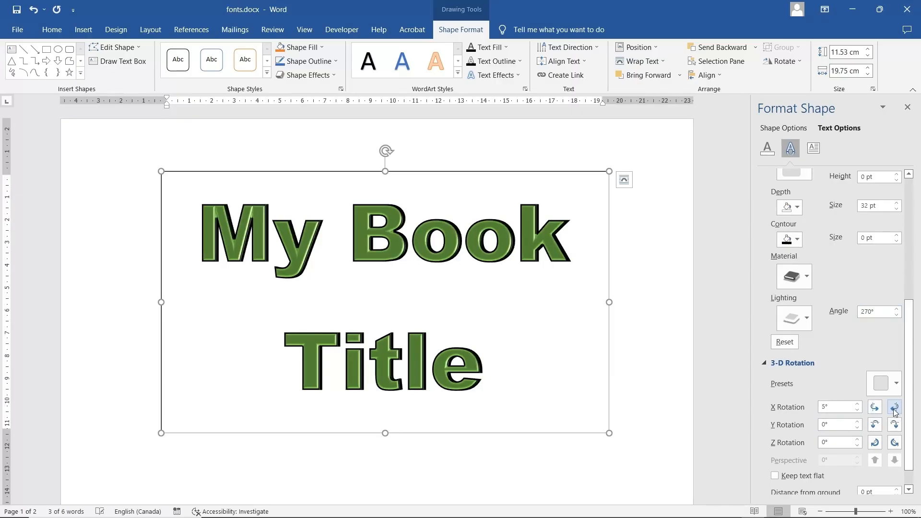
click(876, 408)
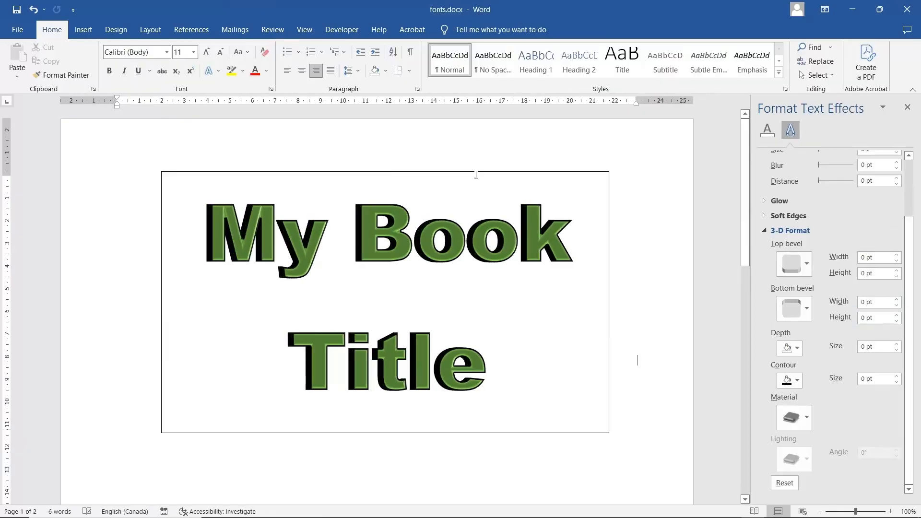
Remove the outline from the text box around the book title and deselect the box.
click(476, 174)
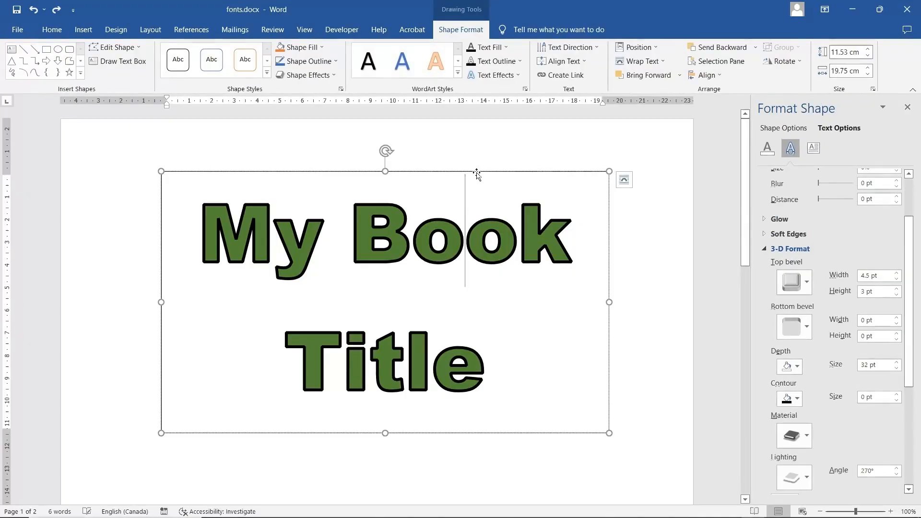
click(476, 173)
click(299, 61)
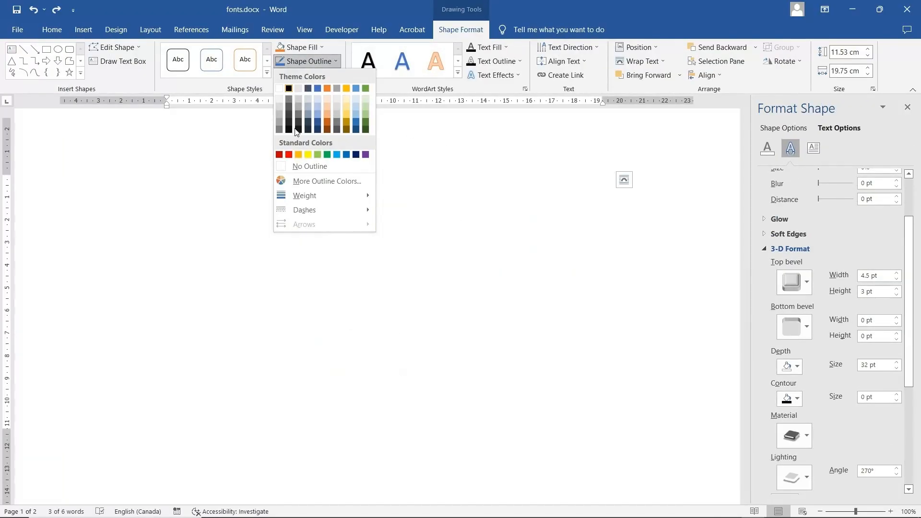
click(314, 166)
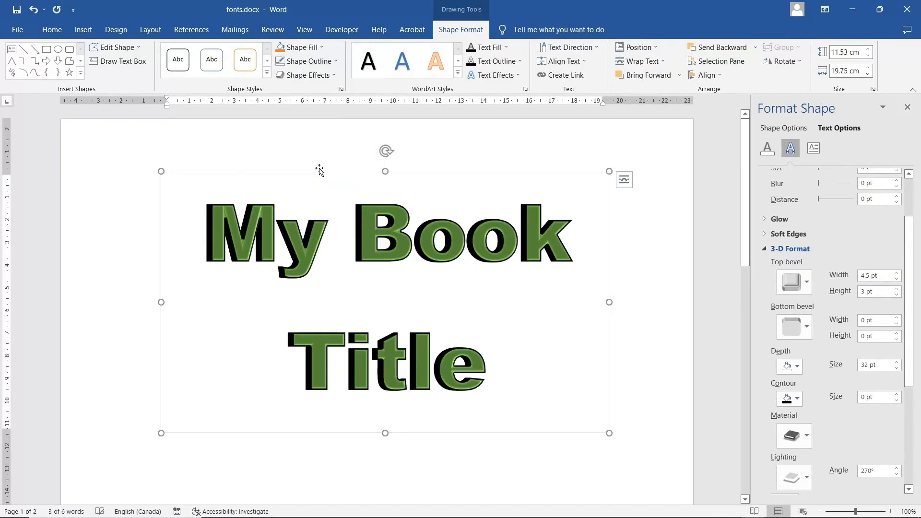
click(584, 305)
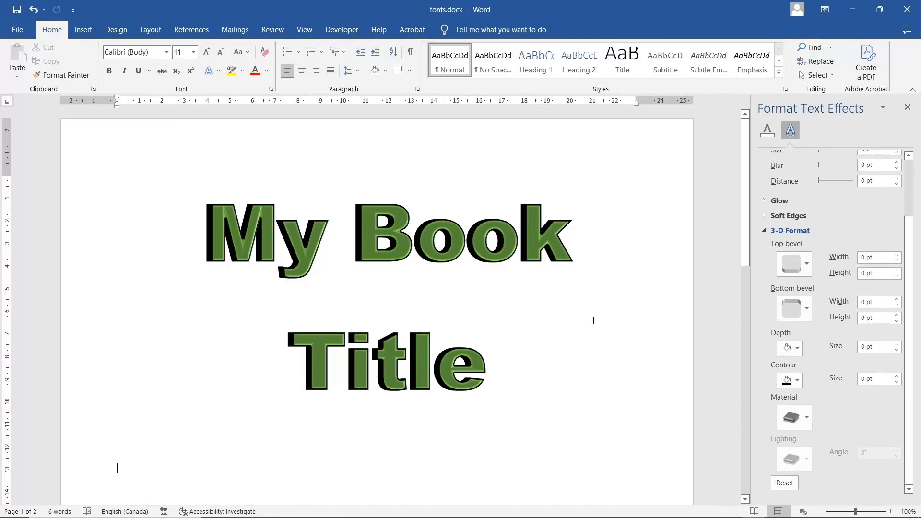